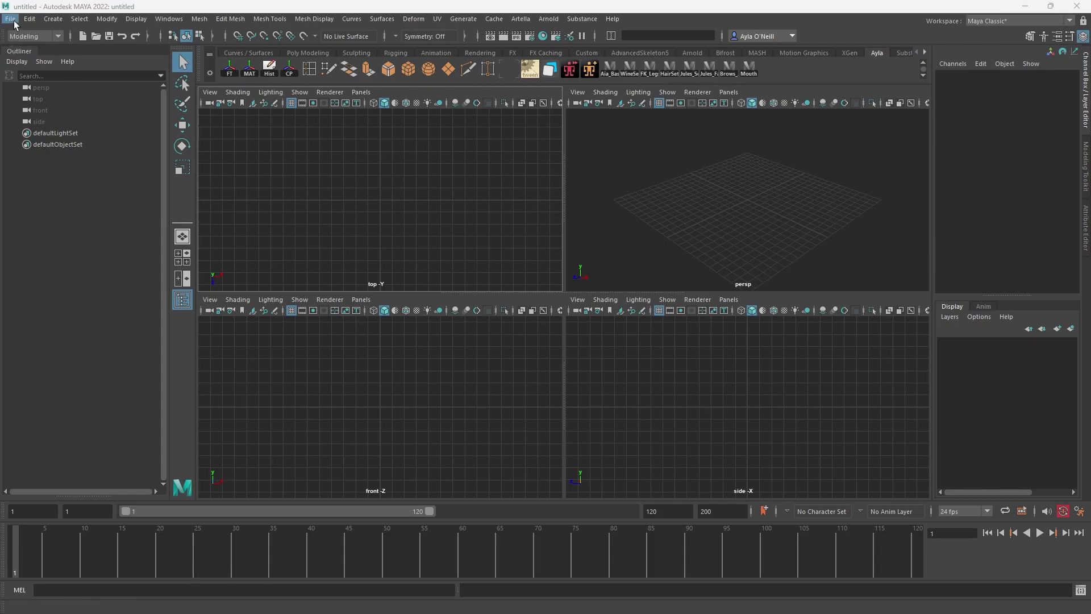
# Activate the perspective panel, then open and dismiss the Set Project browser without choosing a folder.
pyautogui.click(778, 217)
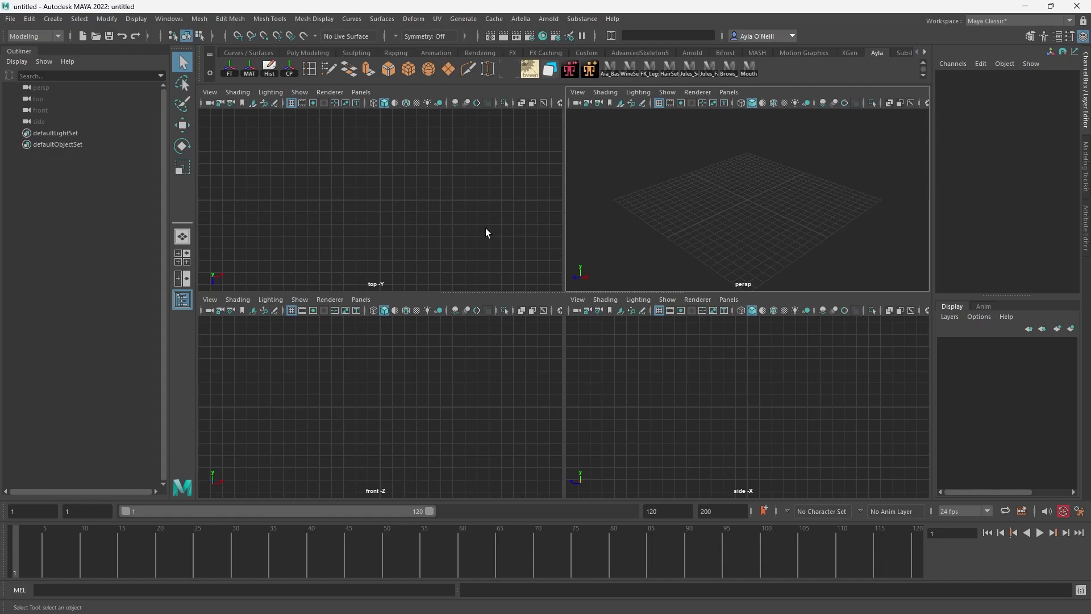
pyautogui.click(11, 19)
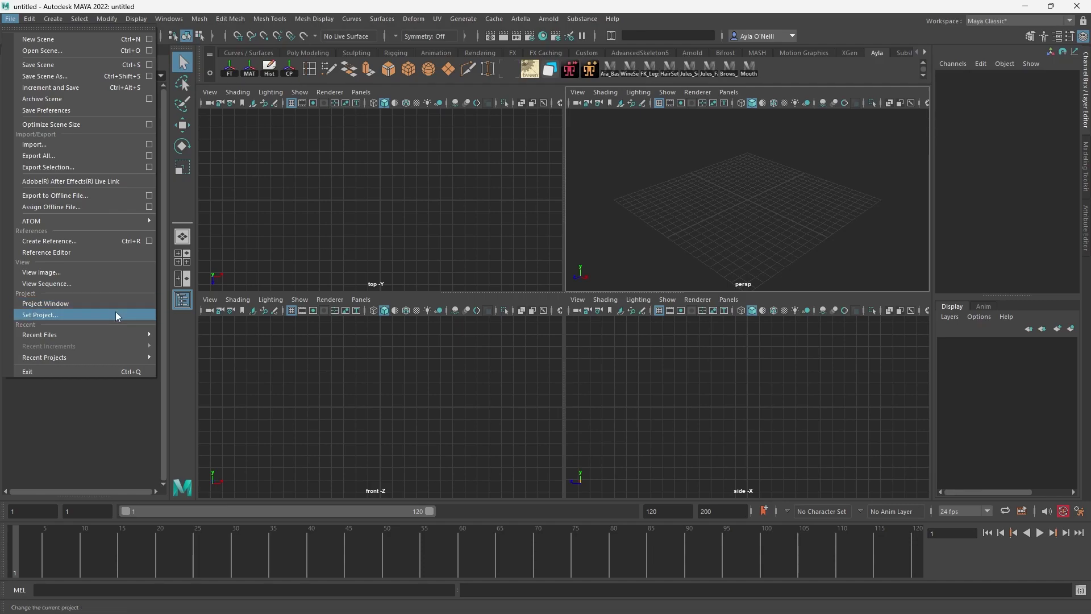
pyautogui.click(50, 314)
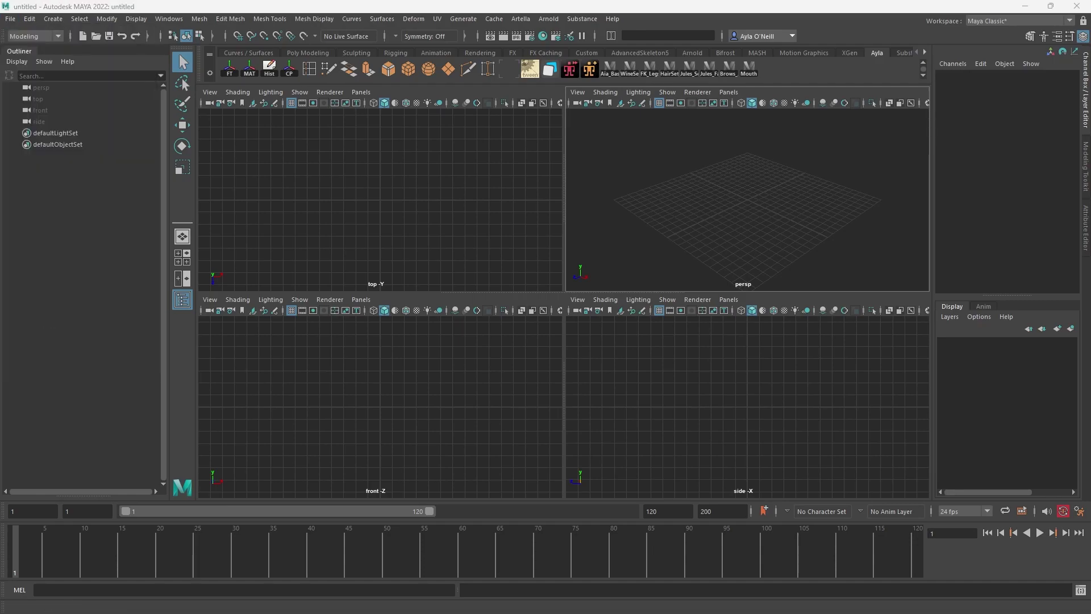
pyautogui.moveTo(606, 42); pyautogui.dragTo(774, 88)
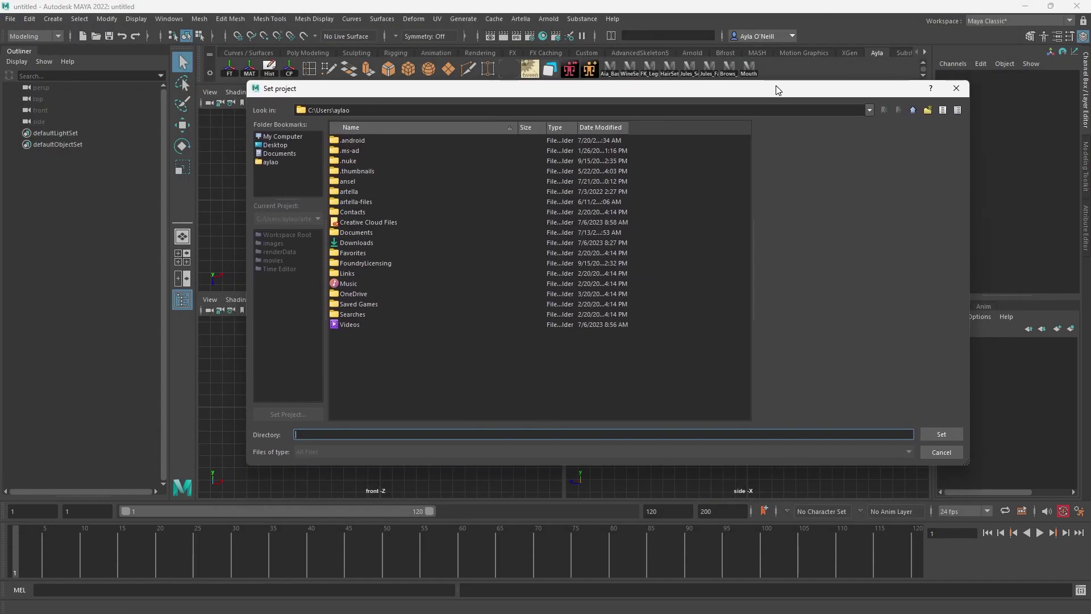
pyautogui.click(957, 88)
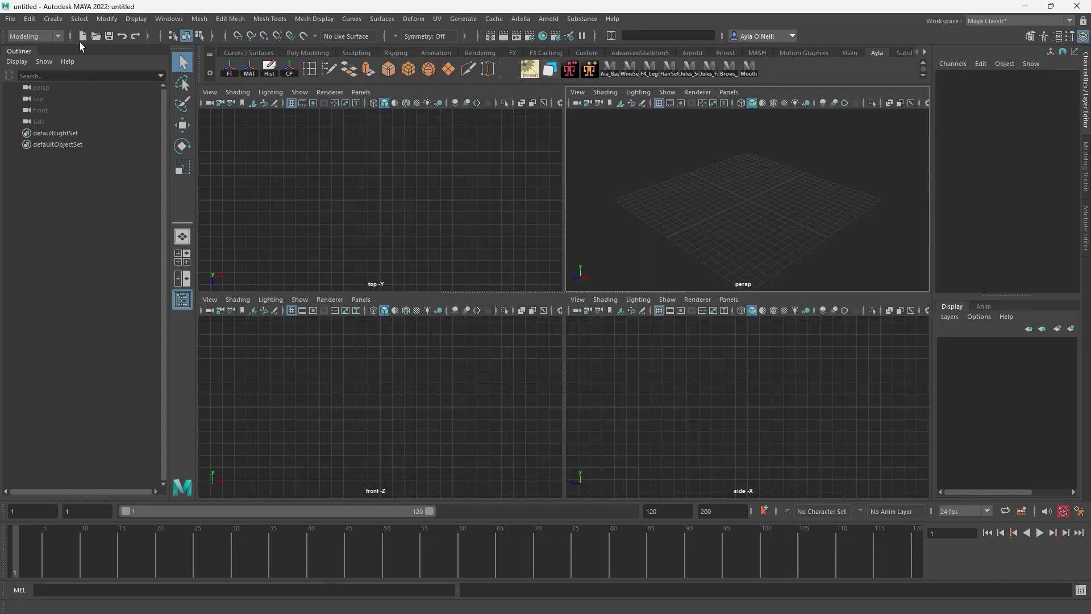
pyautogui.click(10, 18)
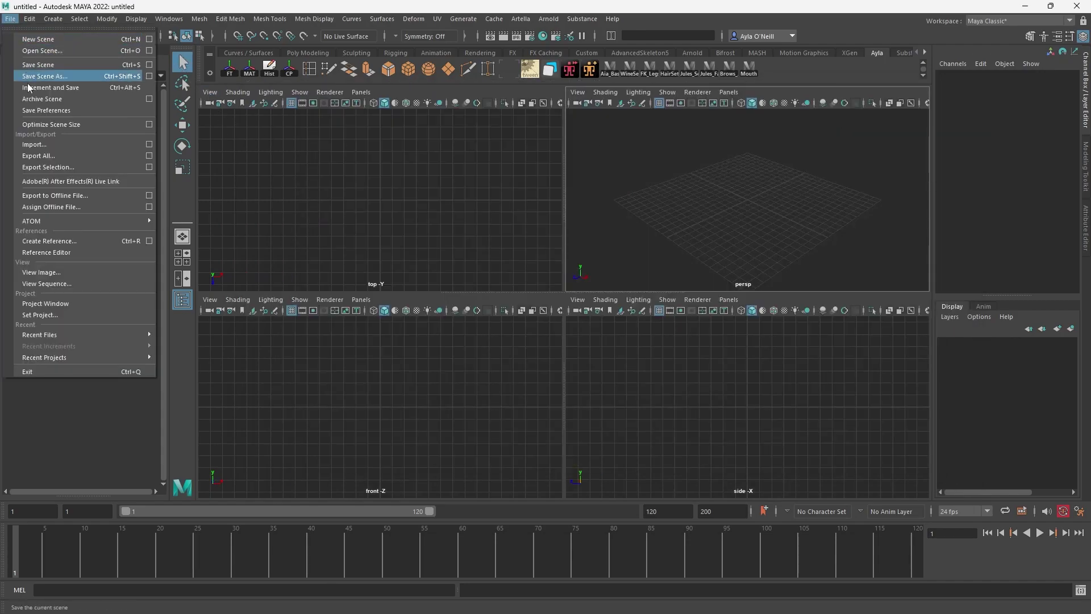
# Start a new project in the Project Window and open its Location folder browser.
pyautogui.click(69, 302)
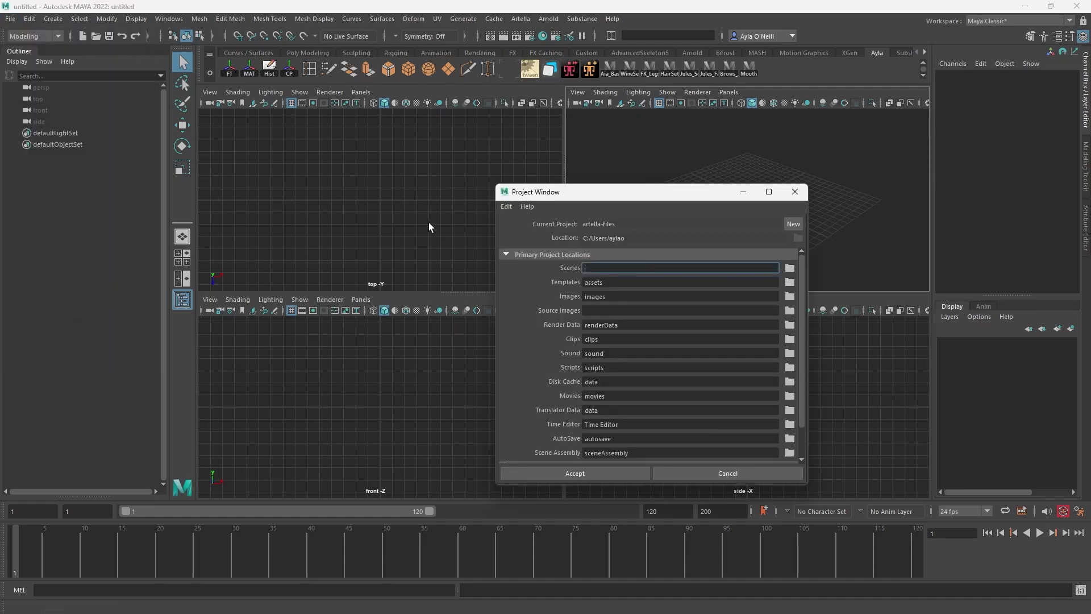
pyautogui.click(793, 224)
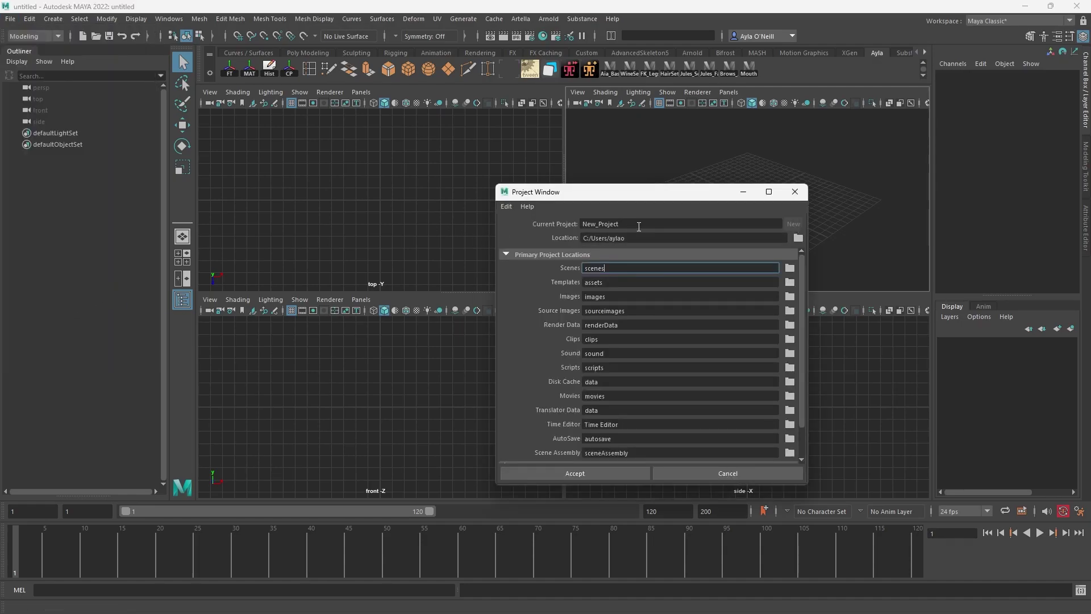
pyautogui.click(798, 238)
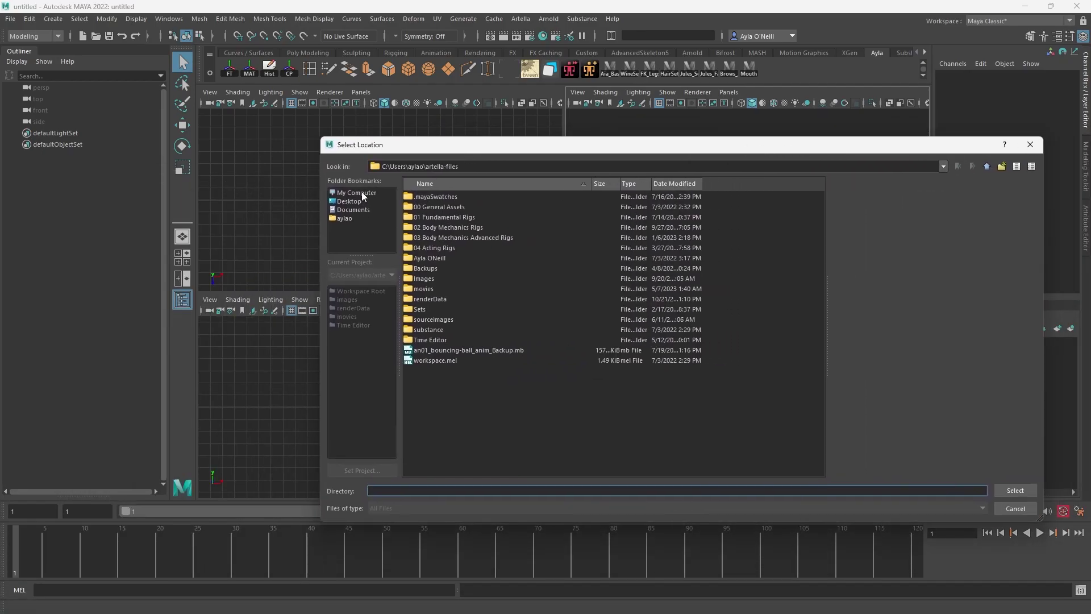
# Browse the F: drive into F:\Characters in the Select Location browser.
pyautogui.click(362, 193)
pyautogui.doubleClick(418, 208)
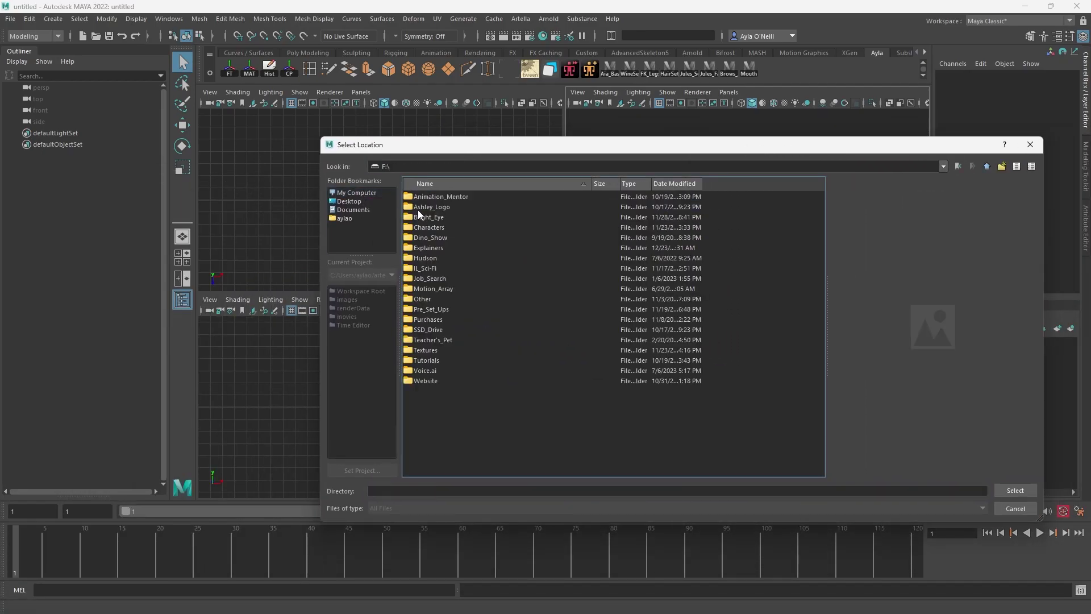
pyautogui.doubleClick(432, 227)
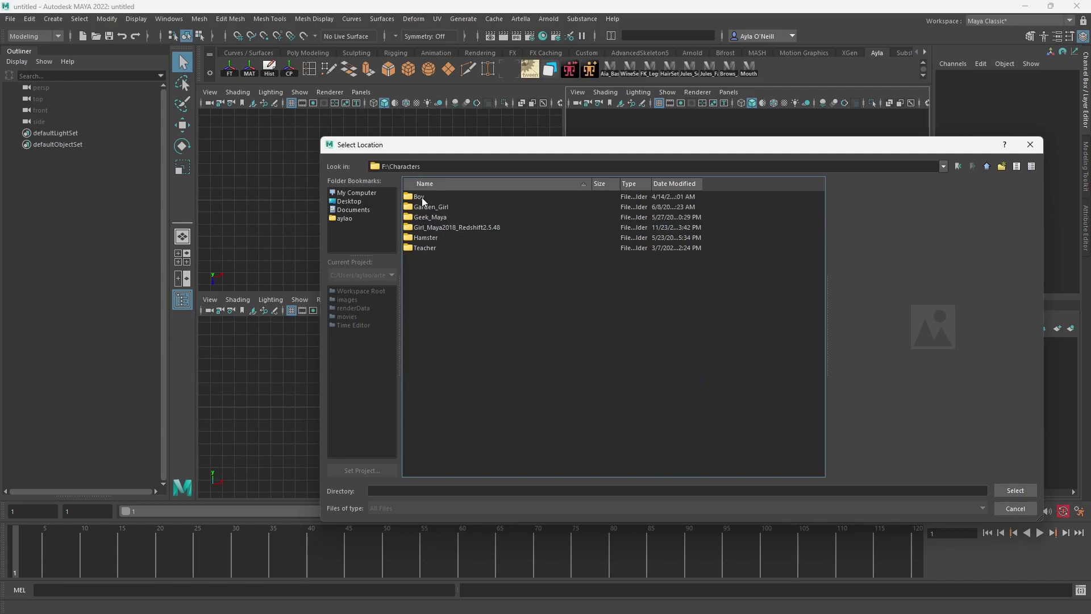
pyautogui.click(422, 198)
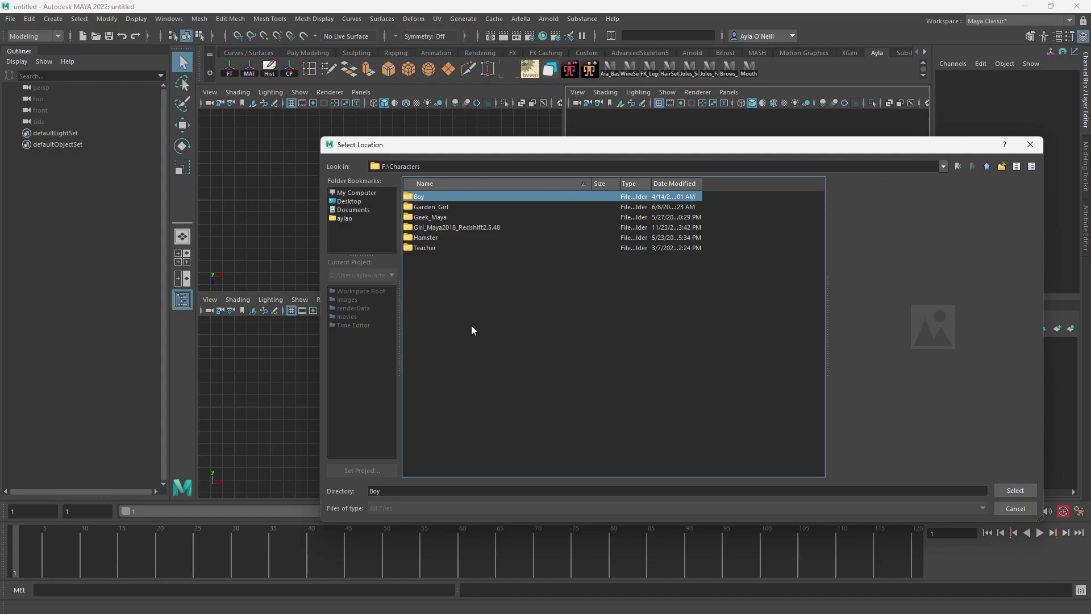
pyautogui.rightClick(435, 273)
pyautogui.press('Escape')
pyautogui.click(958, 167)
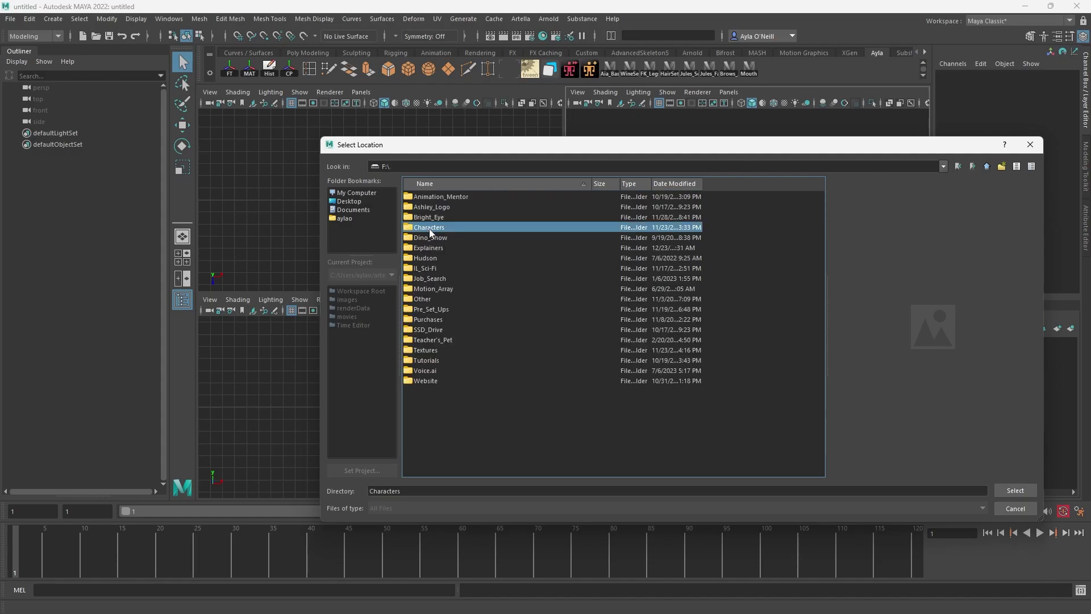
# Use F:/Characters as the location, name the project New_Boy, and accept it.
pyautogui.click(1015, 488)
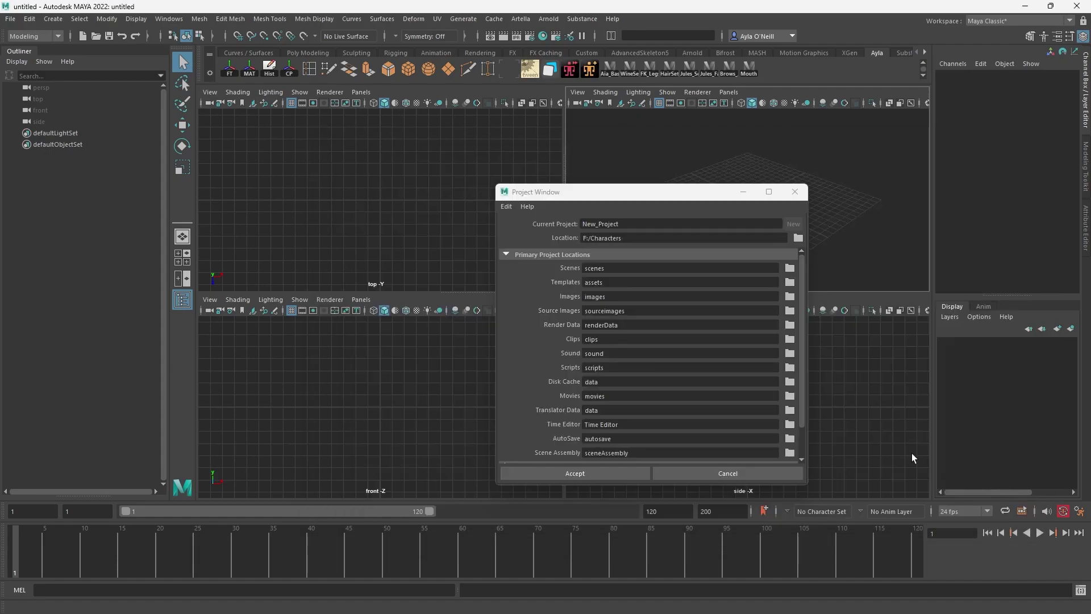
pyautogui.doubleClick(631, 226)
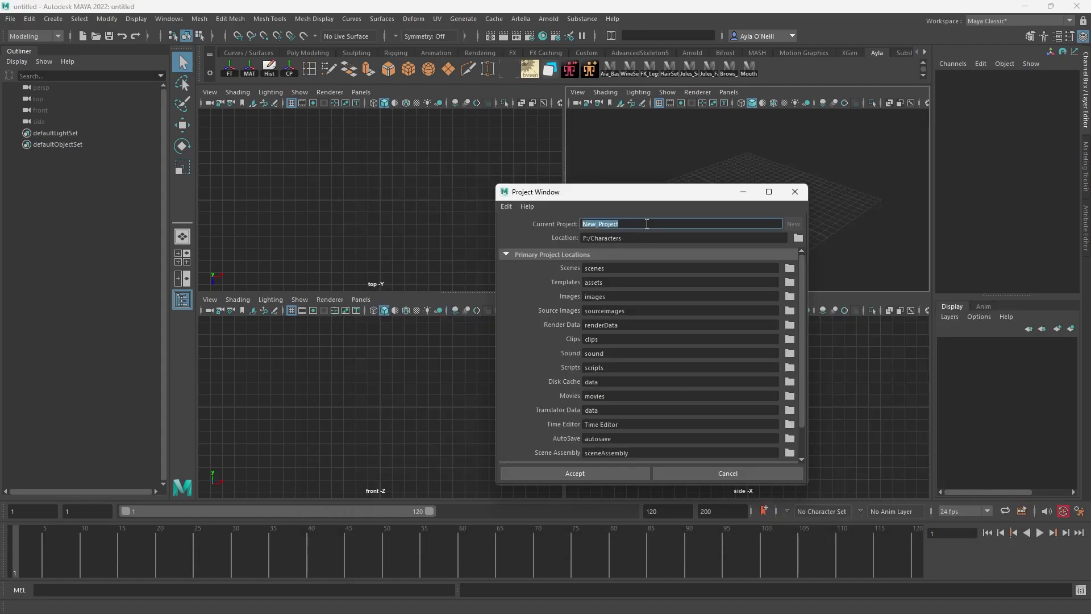
pyautogui.write('New_Boy')
pyautogui.scroll(-3, 652, 355)
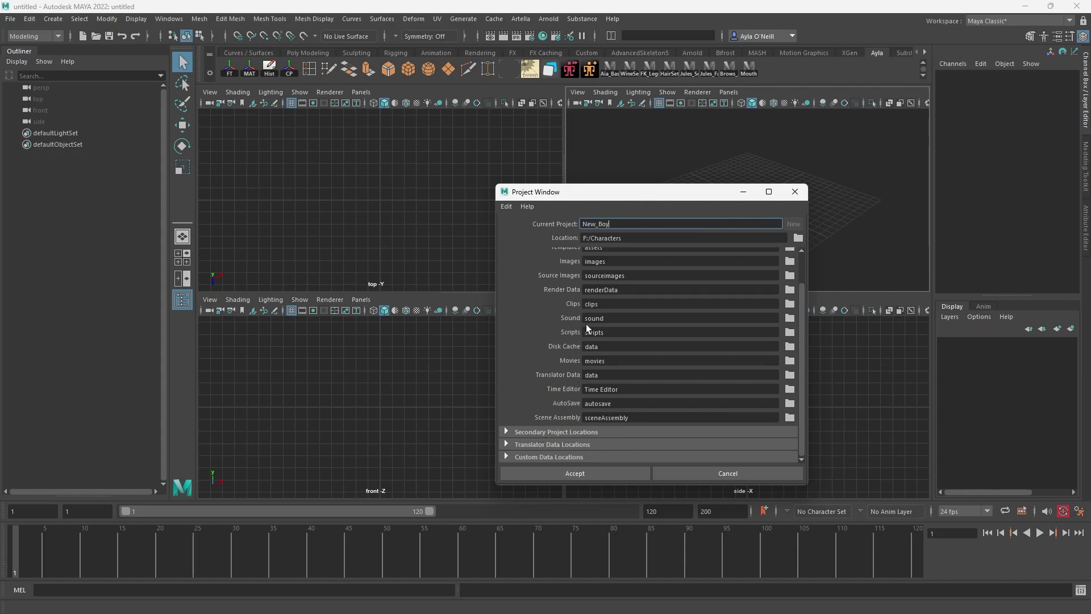
pyautogui.scroll(3, 586, 326)
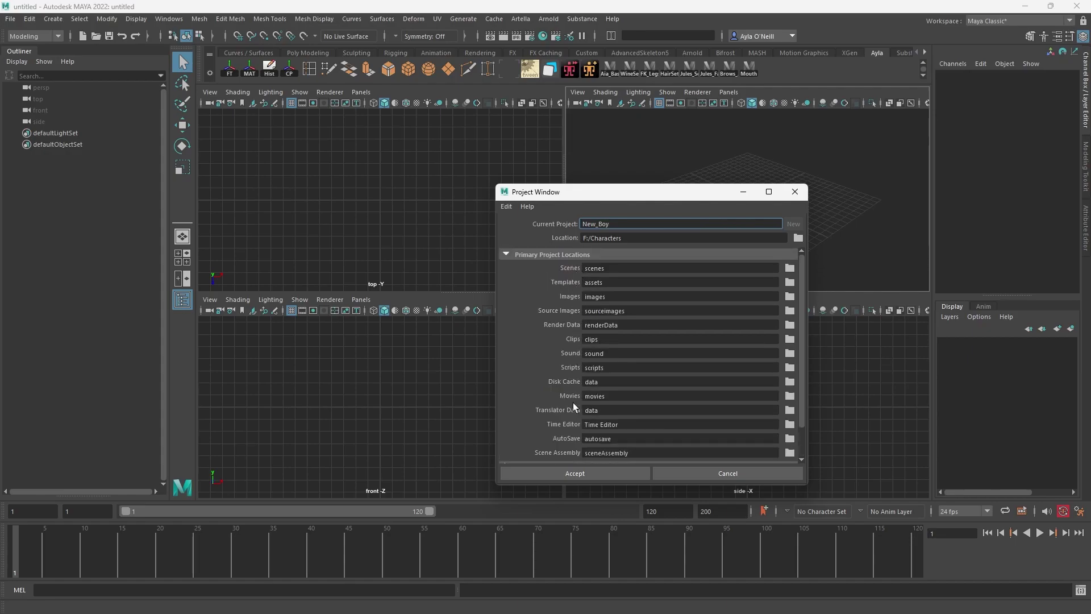
pyautogui.scroll(-3, 652, 409)
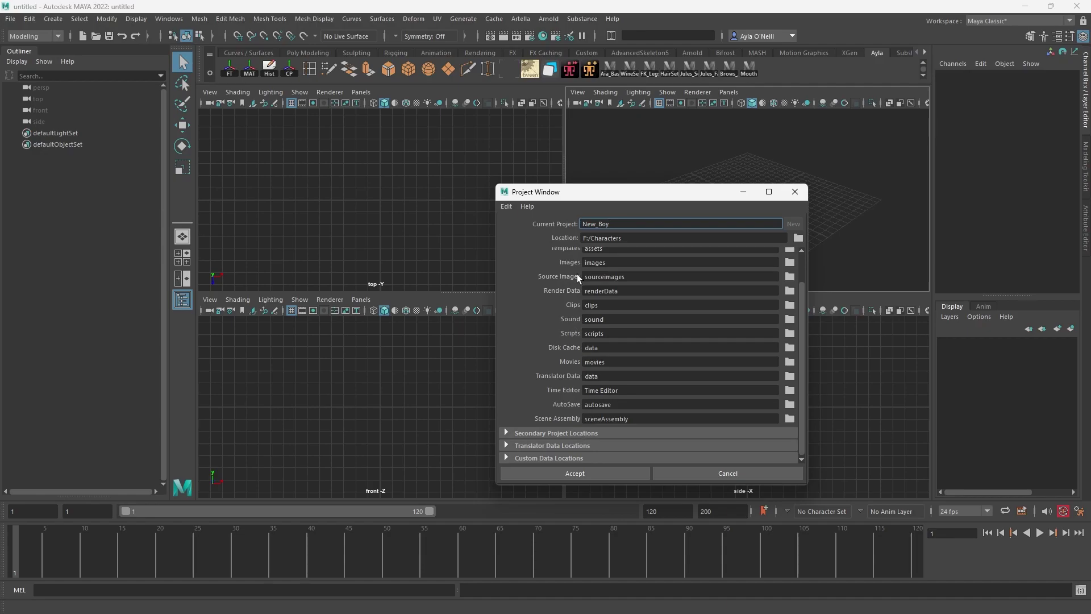
pyautogui.click(582, 474)
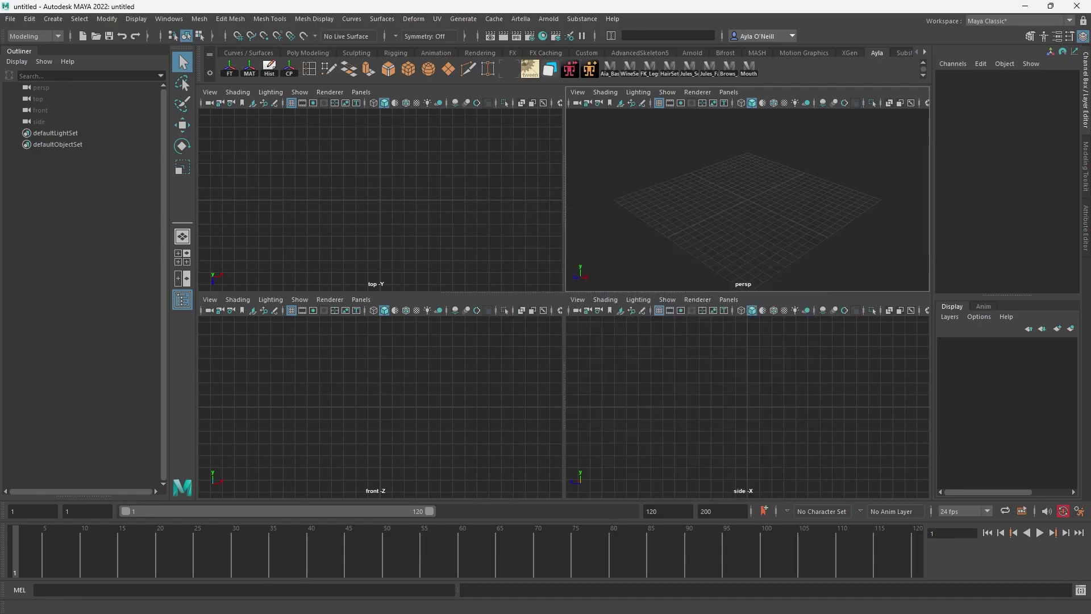
# Set F:\Characters\Boy as Maya's current project via Set Project.
pyautogui.click(10, 19)
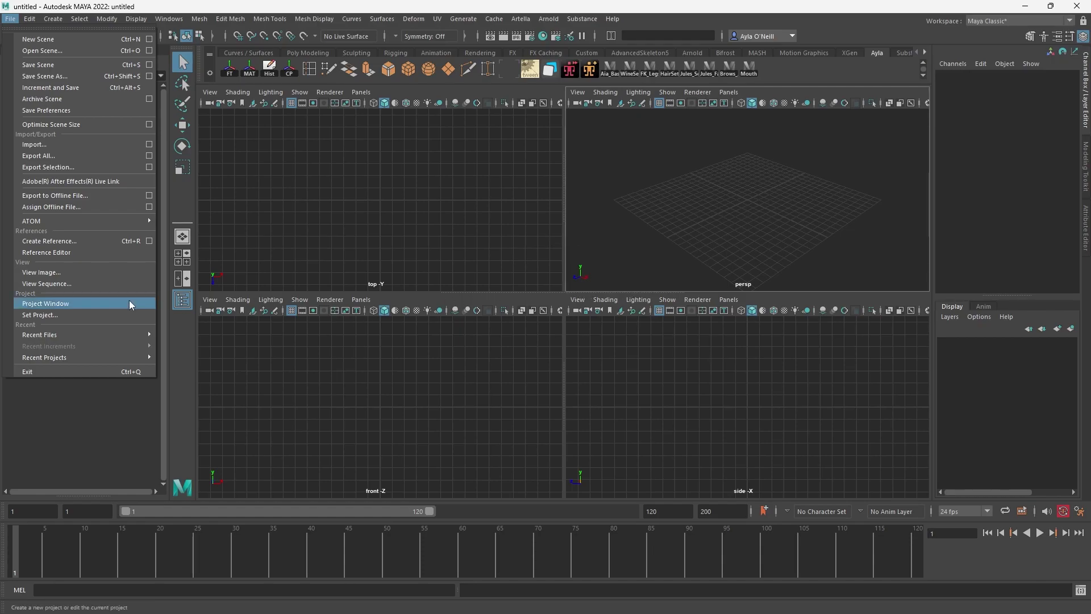
pyautogui.click(56, 314)
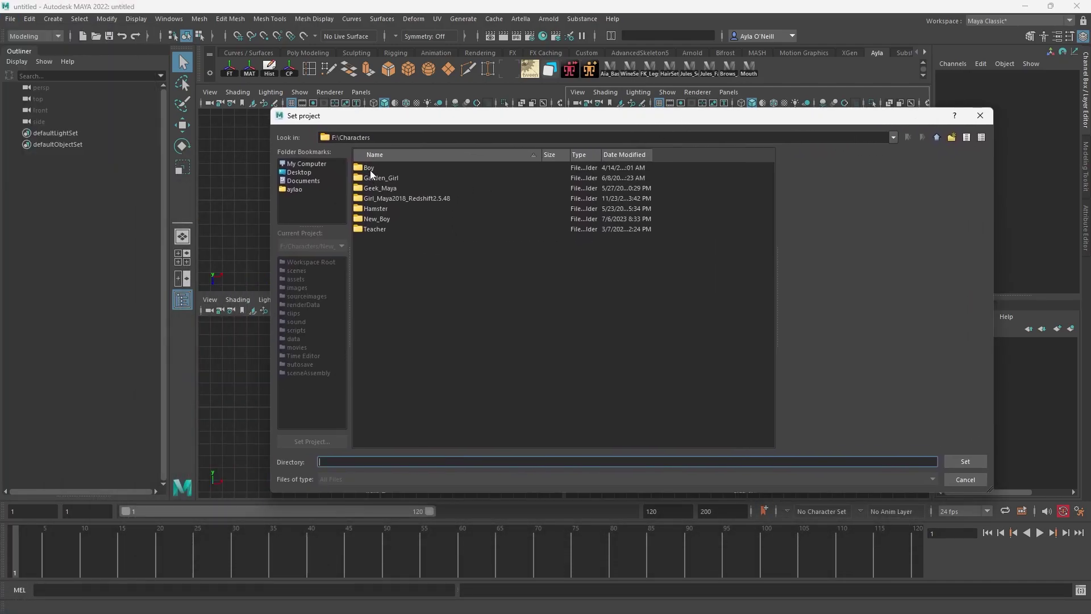
pyautogui.click(371, 169)
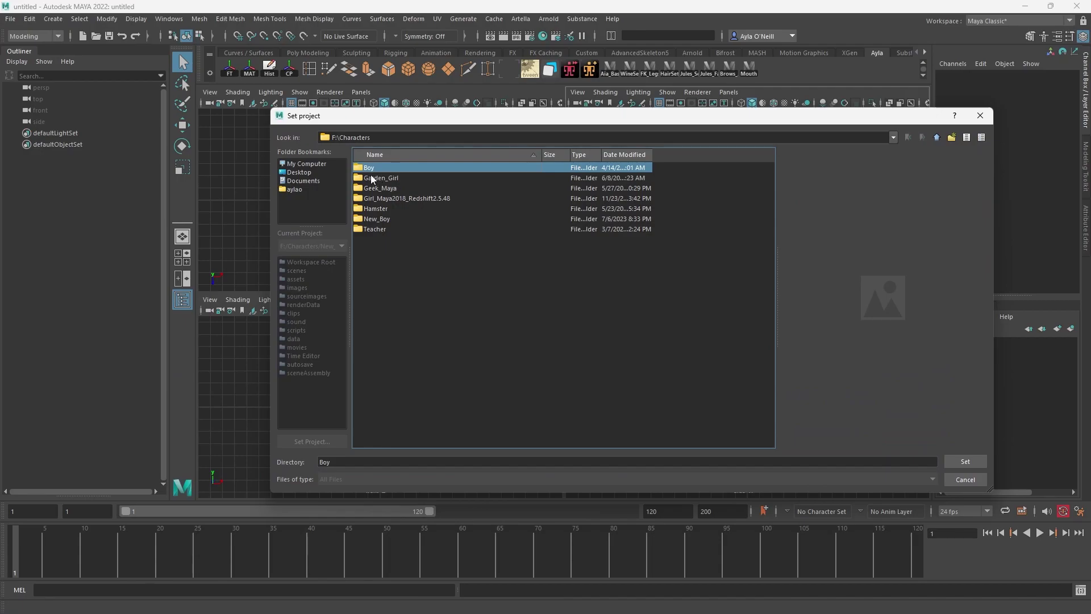
pyautogui.click(966, 462)
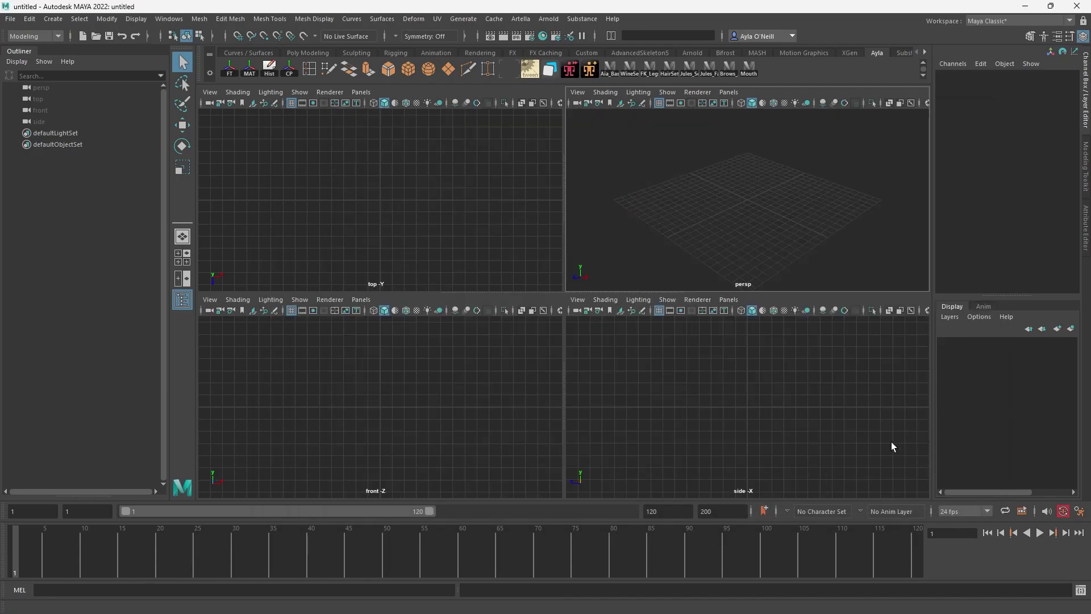
# Open Shoes.ma from the scenes folder and frame the shoe in the perspective view.
pyautogui.click(12, 19)
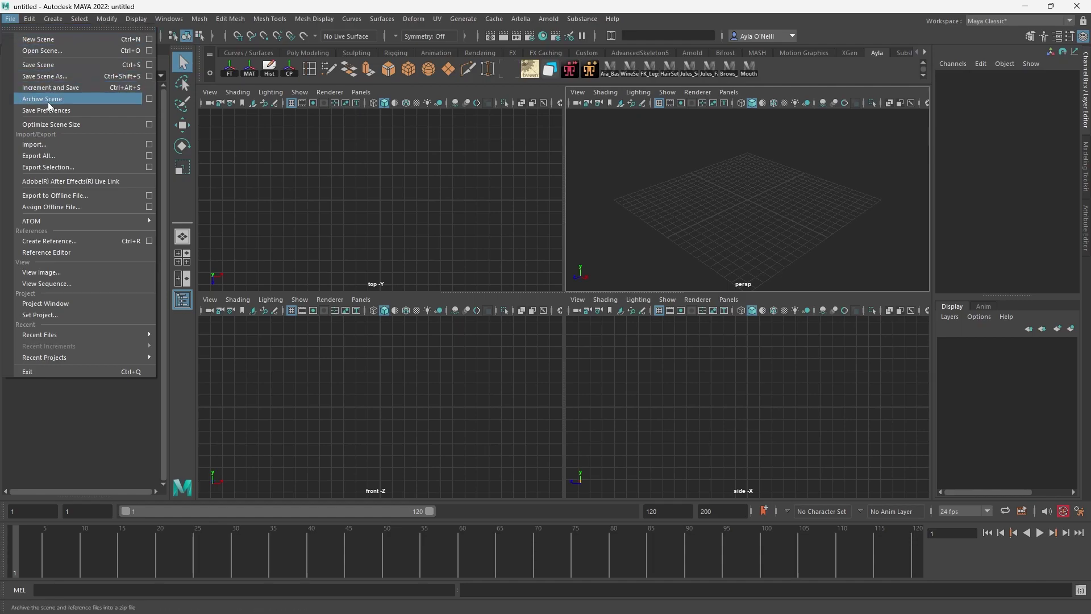
pyautogui.click(42, 51)
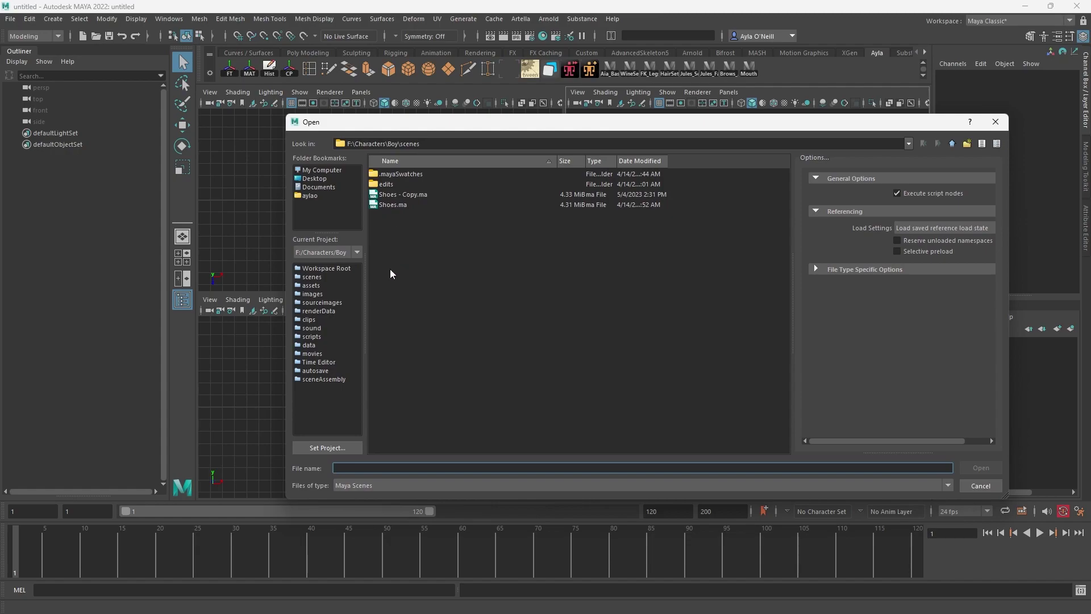
pyautogui.doubleClick(391, 206)
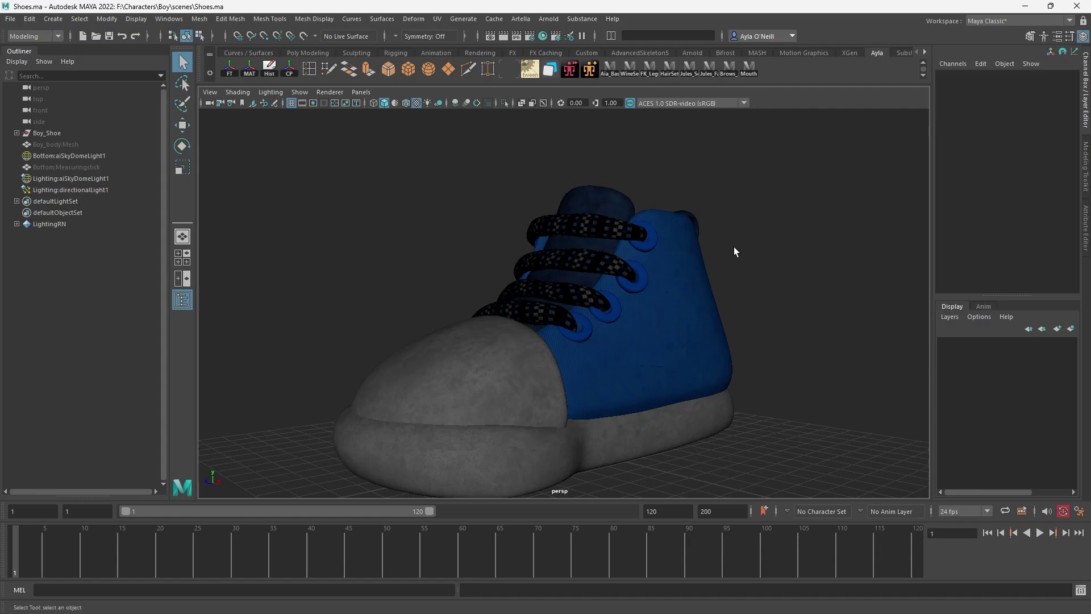
pyautogui.keyDown('alt'); pyautogui.moveTo(734, 246); pyautogui.dragTo(639, 266, button='right'); pyautogui.keyUp('alt')
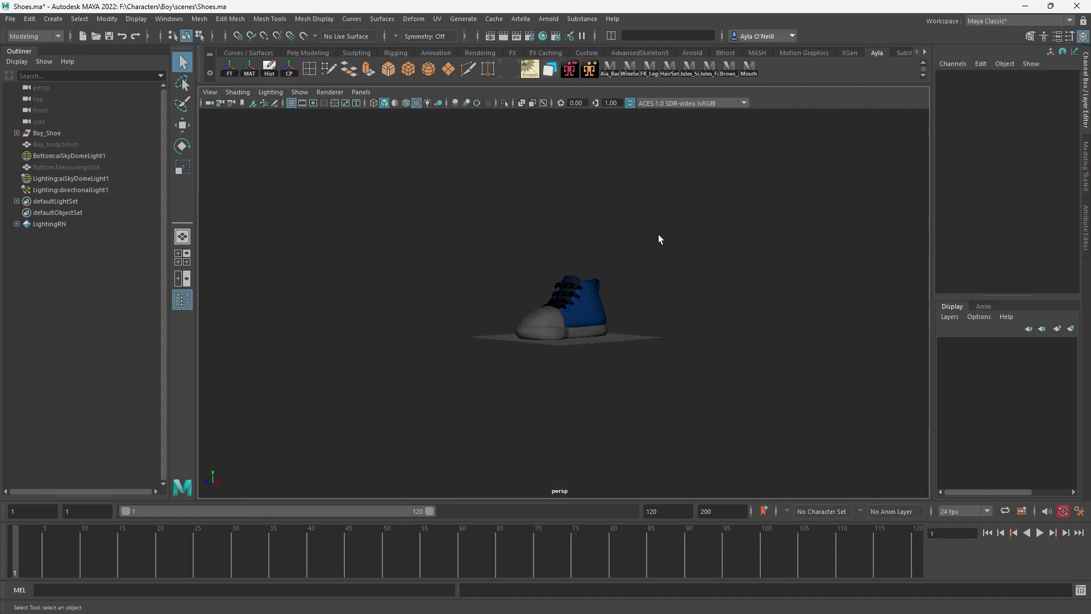
pyautogui.keyDown('alt'); pyautogui.moveTo(659, 235); pyautogui.dragTo(657, 300, button='middle'); pyautogui.keyUp('alt')
pyautogui.click(13, 19)
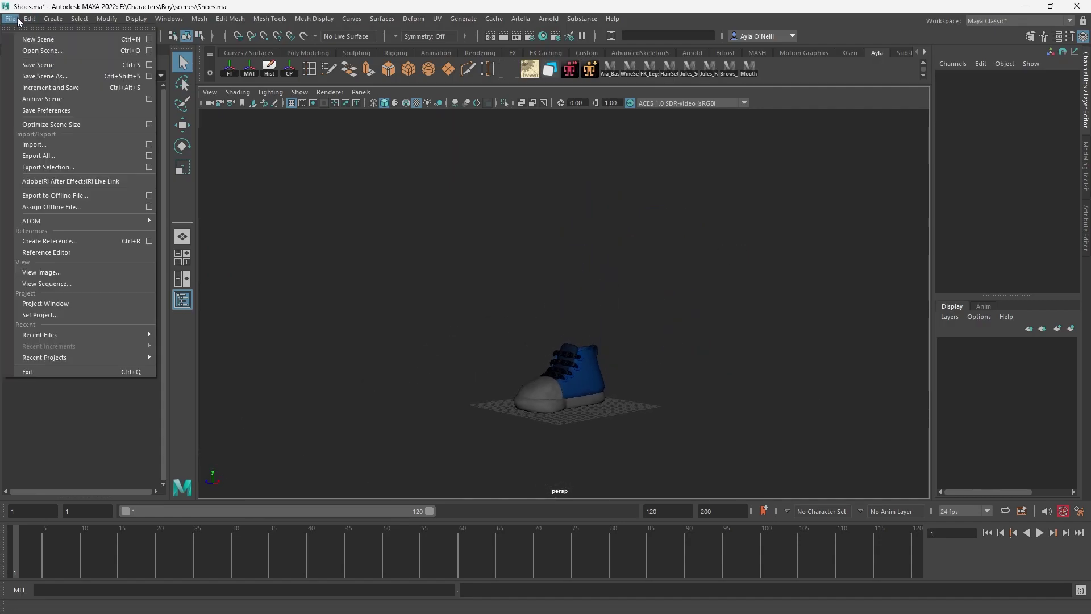
# Import Boy body.obj from F:\Characters\Boy\assets using the OBJ file-type filter.
pyautogui.click(65, 145)
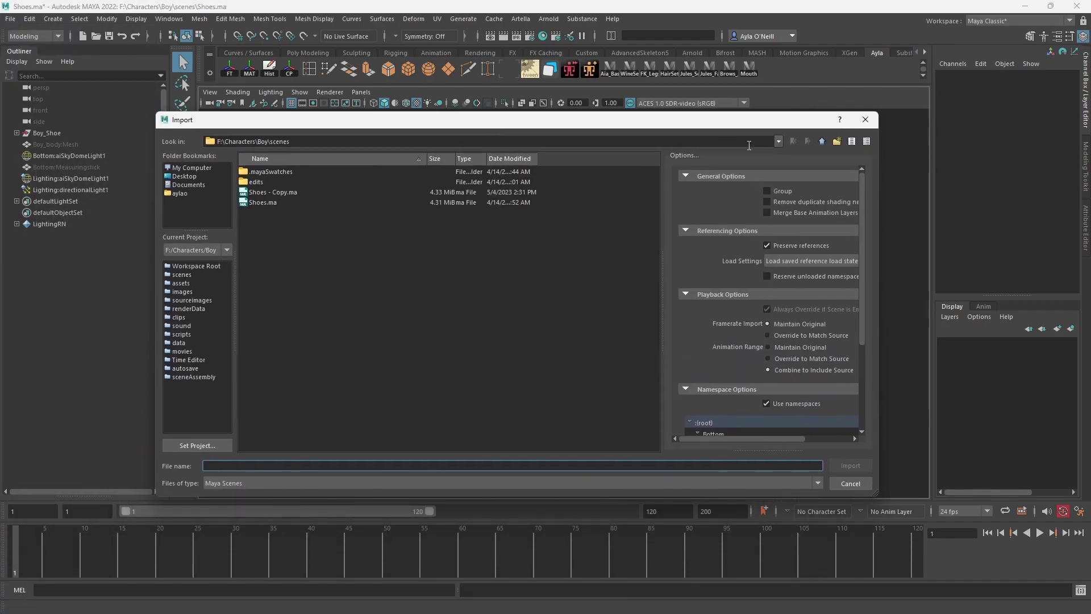
pyautogui.click(779, 141)
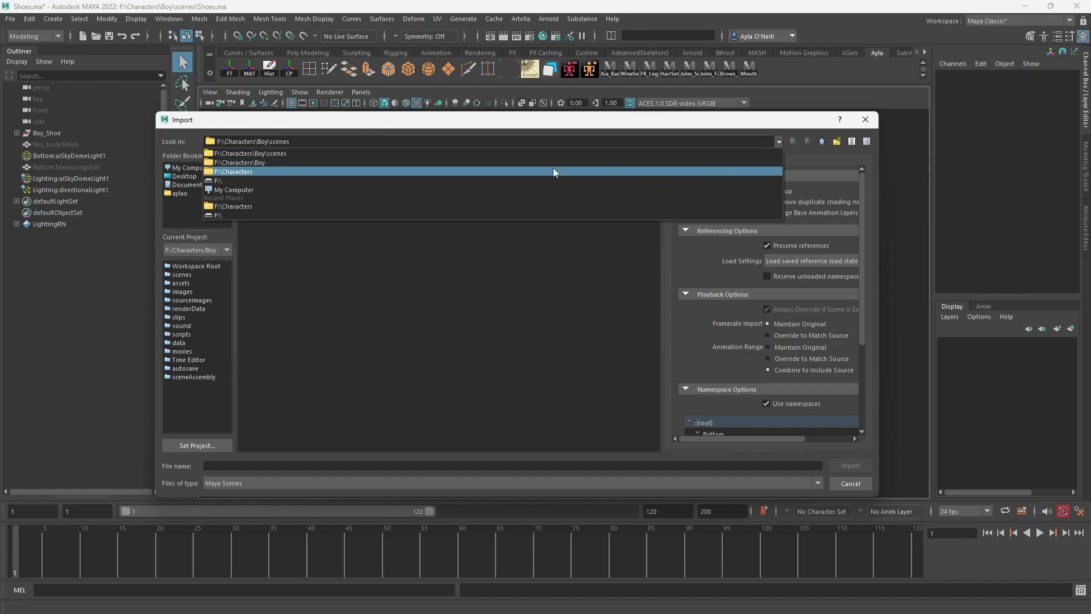
pyautogui.click(259, 164)
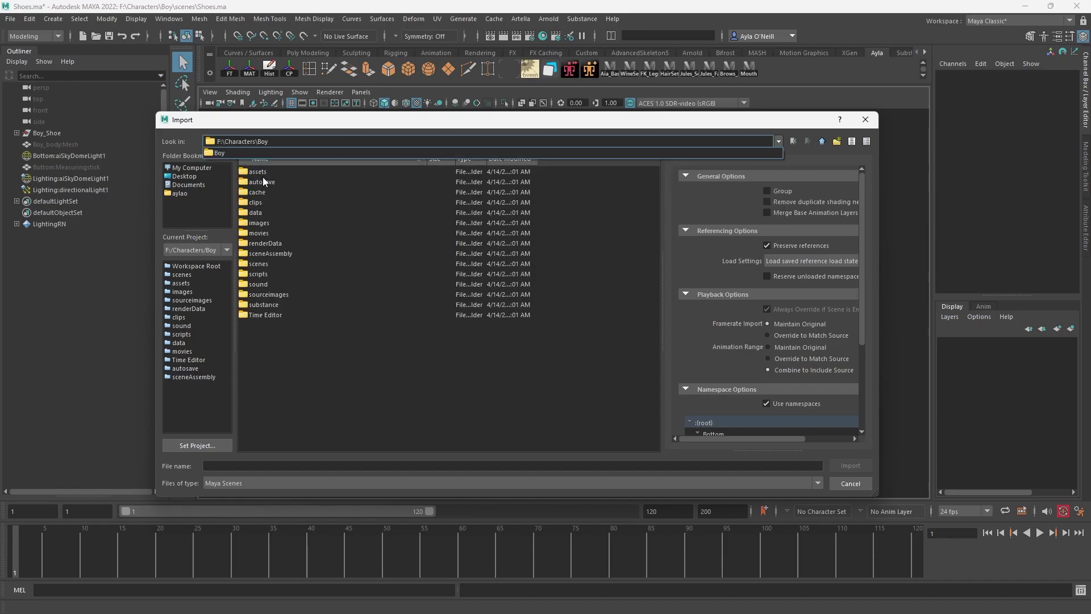
pyautogui.doubleClick(264, 172)
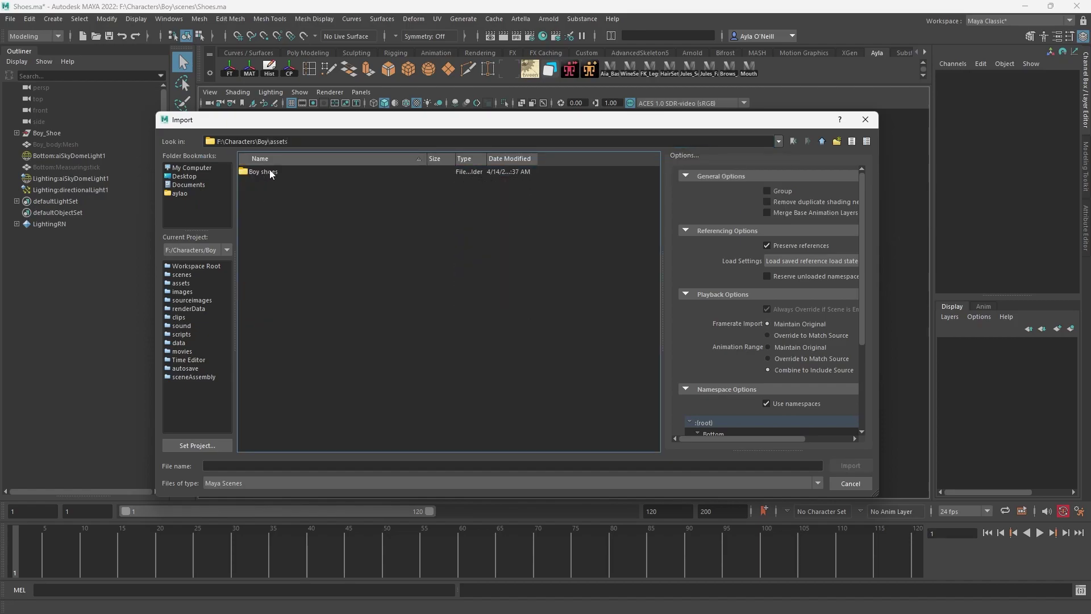
pyautogui.click(287, 483)
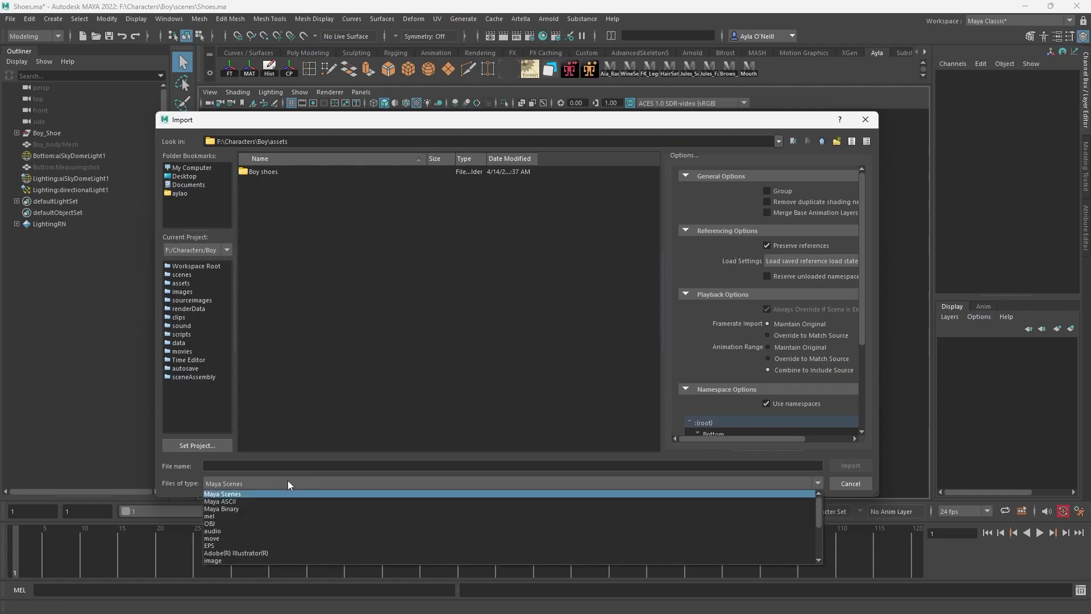
pyautogui.click(277, 523)
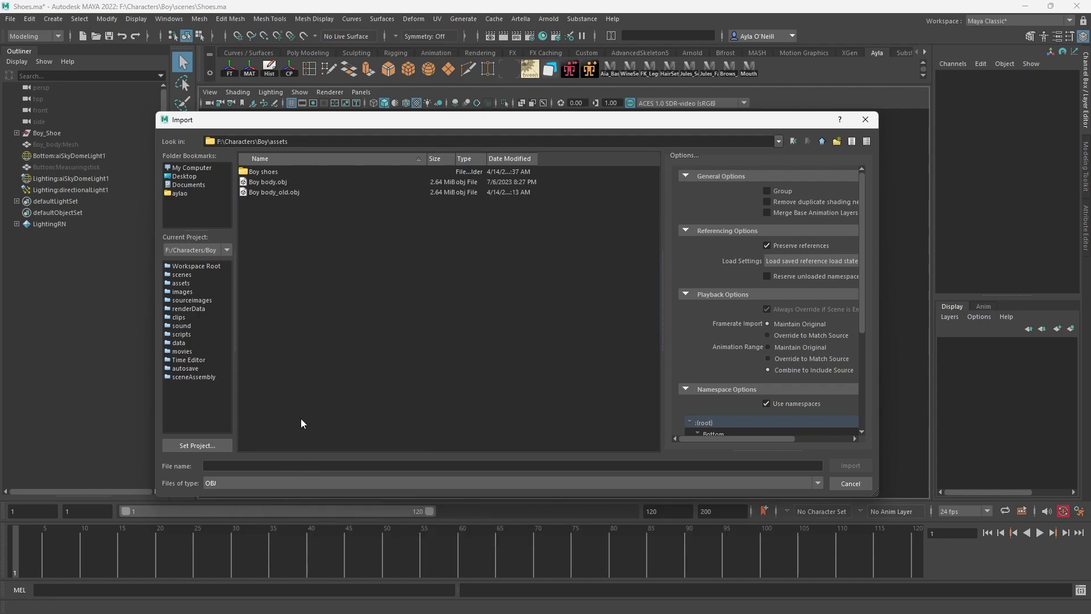
pyautogui.doubleClick(273, 183)
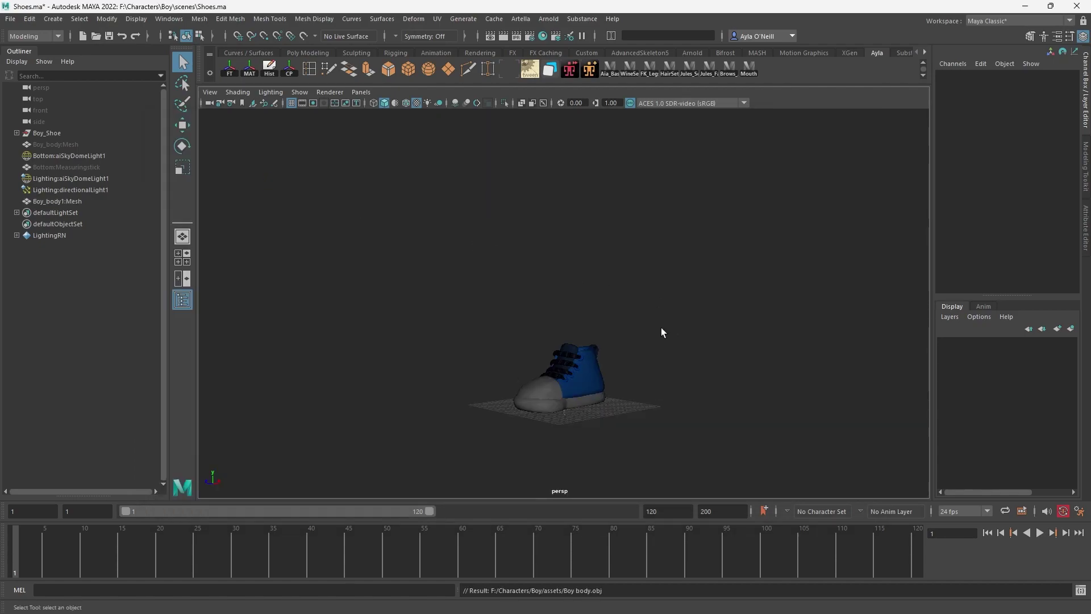
# Select Boy_body1:Mesh, scale it up uniformly, and raise it above the shoe.
pyautogui.click(581, 355)
pyautogui.click(571, 427)
pyautogui.click(564, 417)
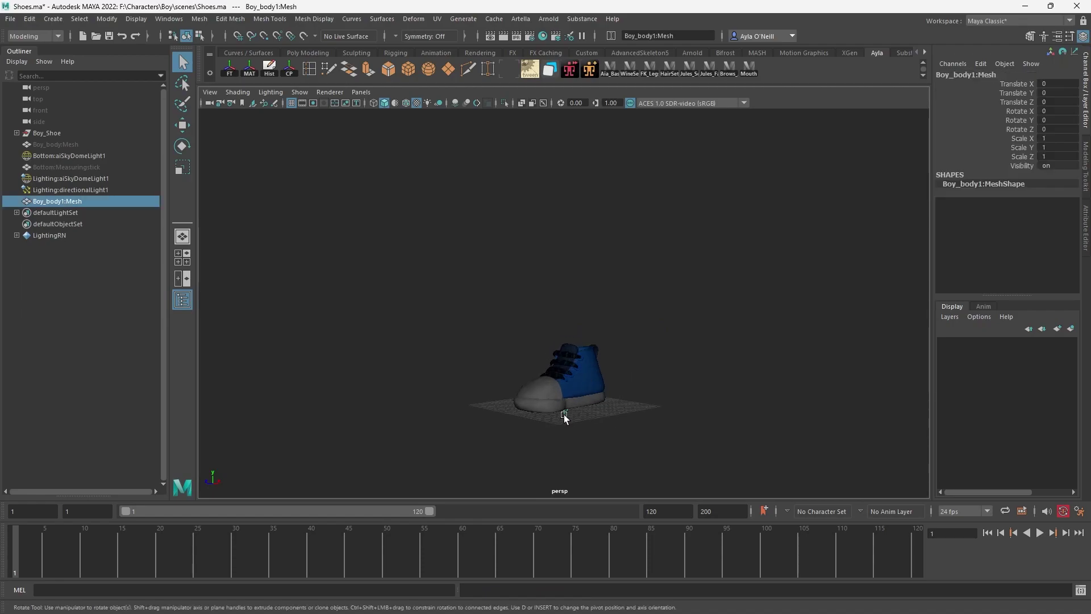
pyautogui.press('e')
pyautogui.press('r')
pyautogui.moveTo(564, 417); pyautogui.dragTo(754, 437)
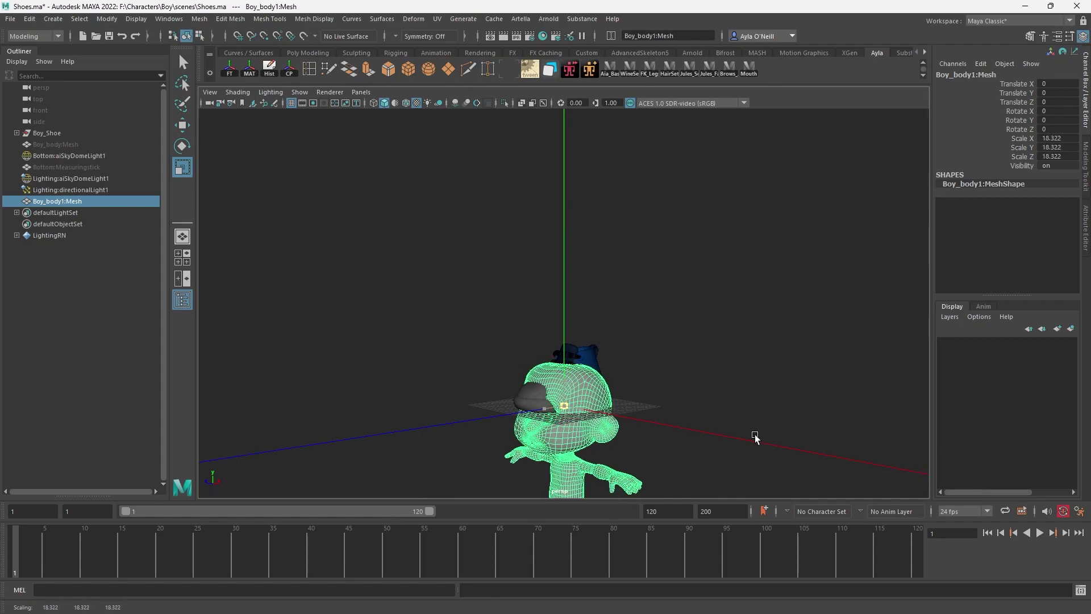
pyautogui.press('w')
pyautogui.moveTo(566, 396); pyautogui.dragTo(594, 213)
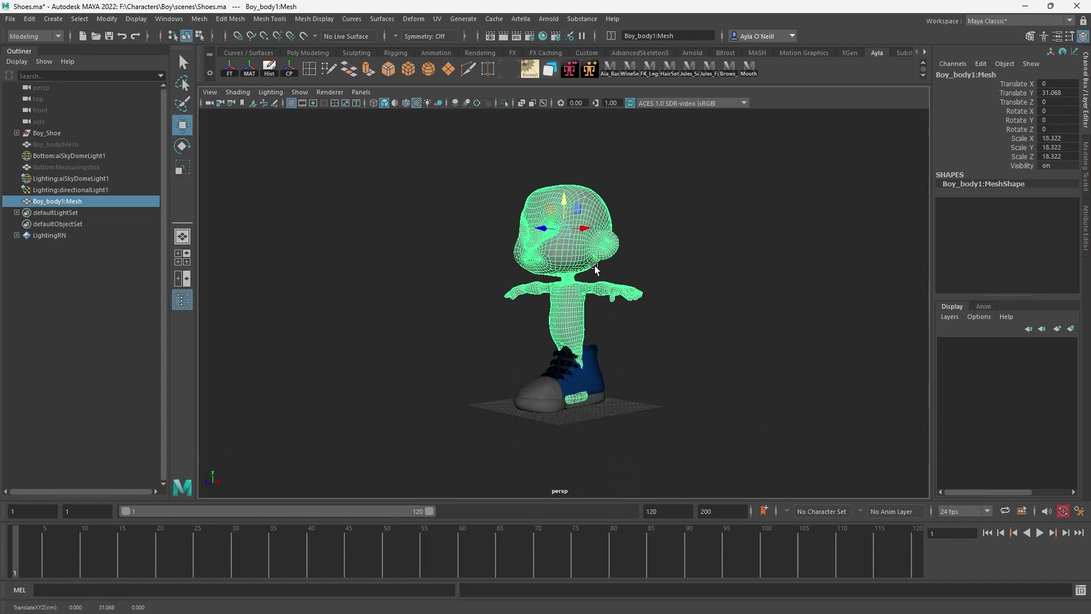
# Enlarge the body to scale 27.207 and move it to X 3.416, Y 45.833.
pyautogui.press('e')
pyautogui.press('r')
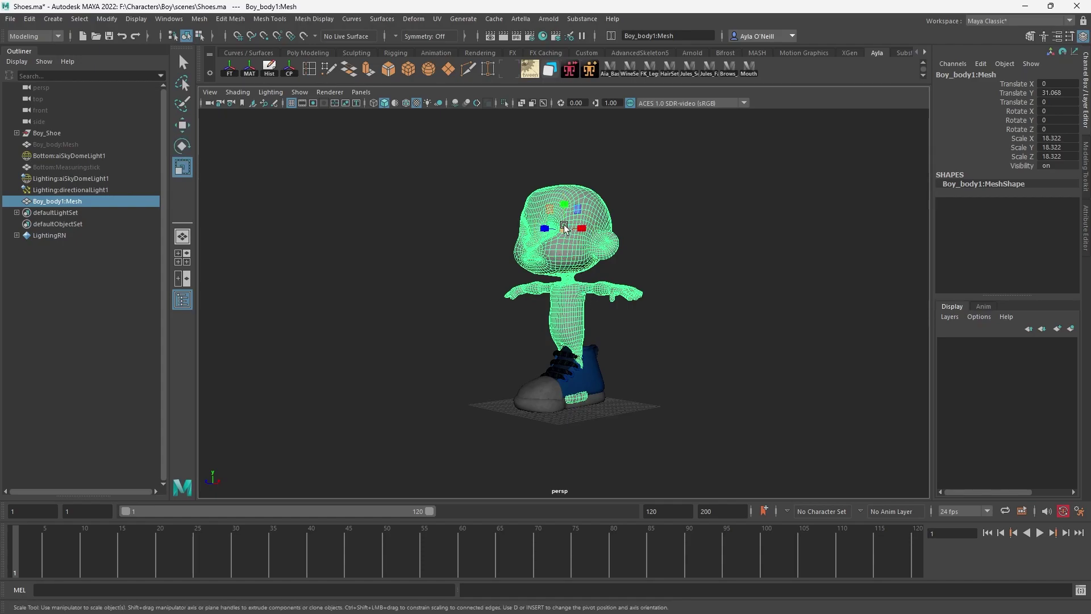
pyautogui.moveTo(566, 230); pyautogui.dragTo(662, 243)
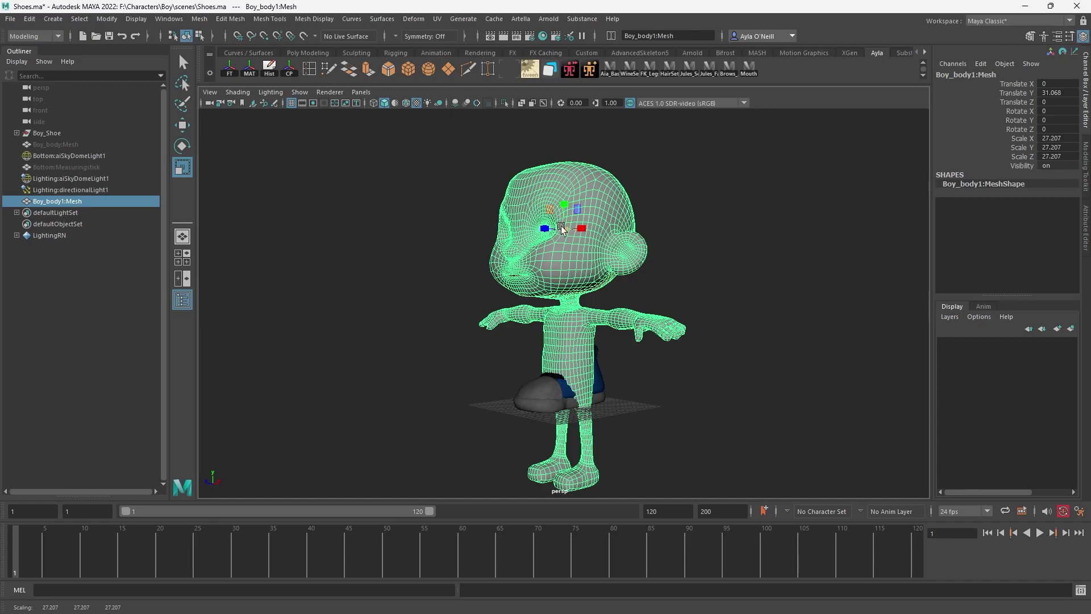
pyautogui.press('w')
pyautogui.moveTo(570, 205); pyautogui.dragTo(590, 103)
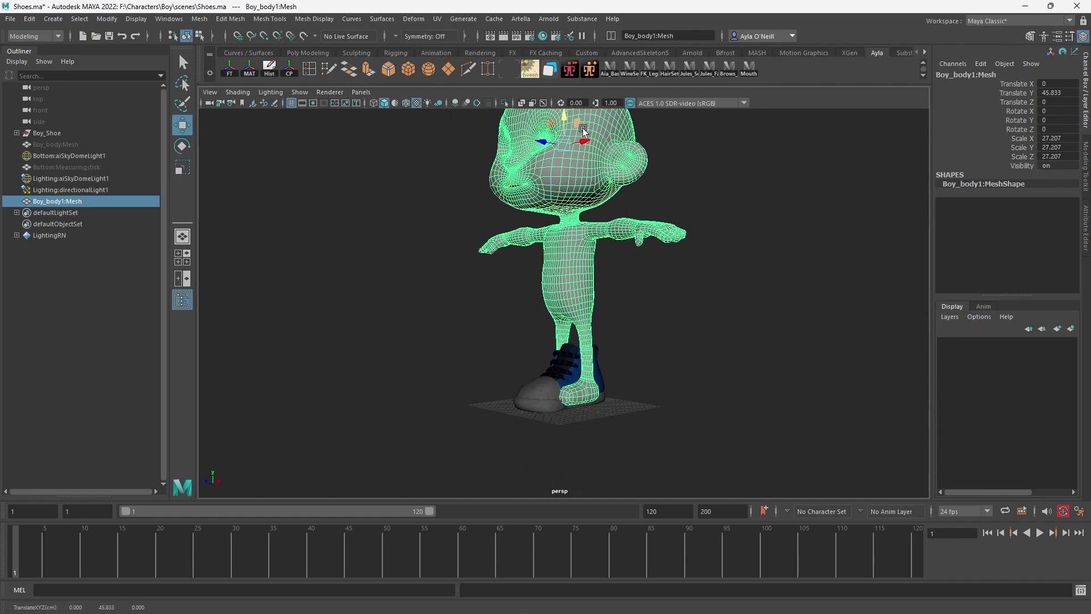
pyautogui.moveTo(584, 140); pyautogui.dragTo(603, 162)
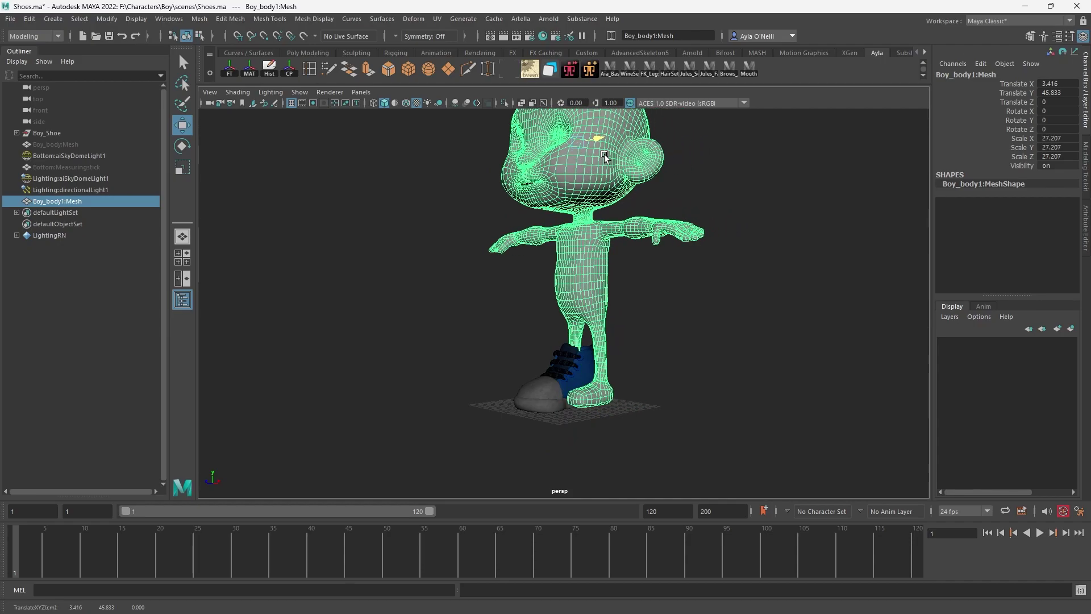
# Zoom and orbit close around the boy's foot inside the shoe, then deselect the body.
pyautogui.click(465, 275)
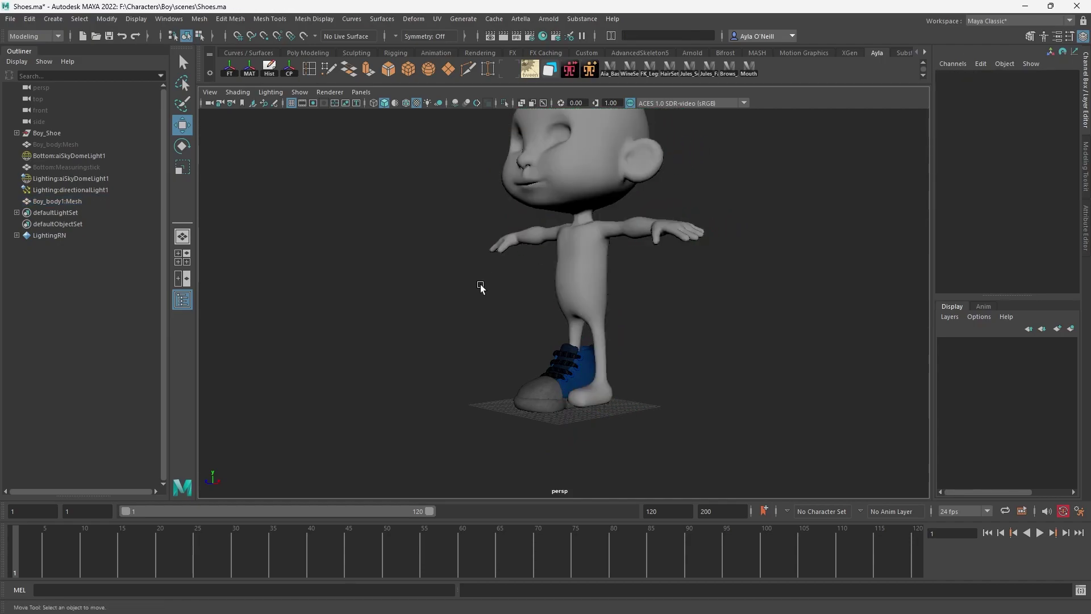
pyautogui.click(580, 249)
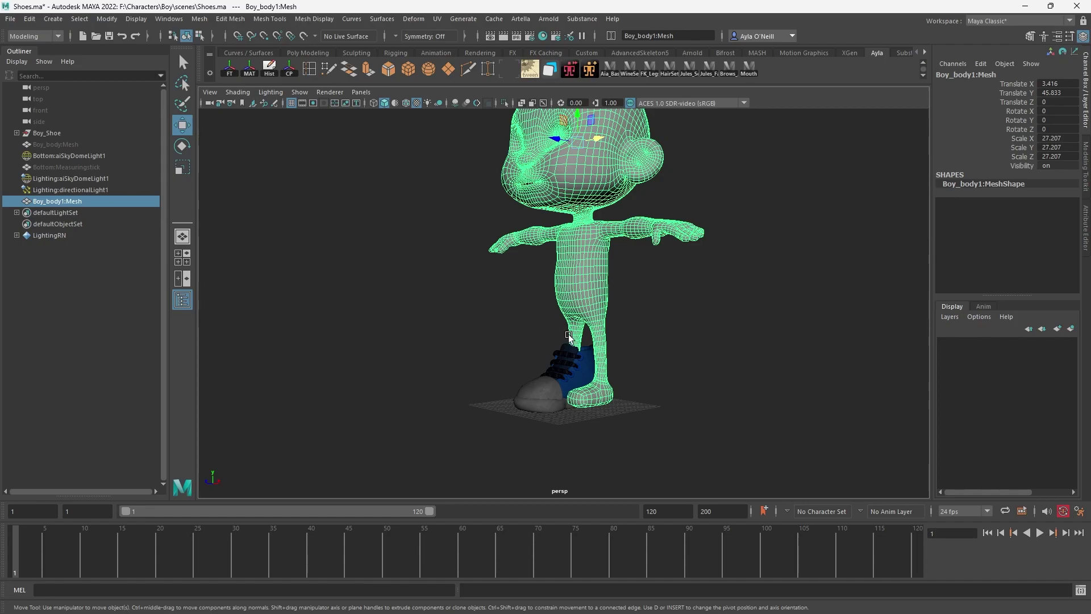
pyautogui.scroll(3, 569, 334)
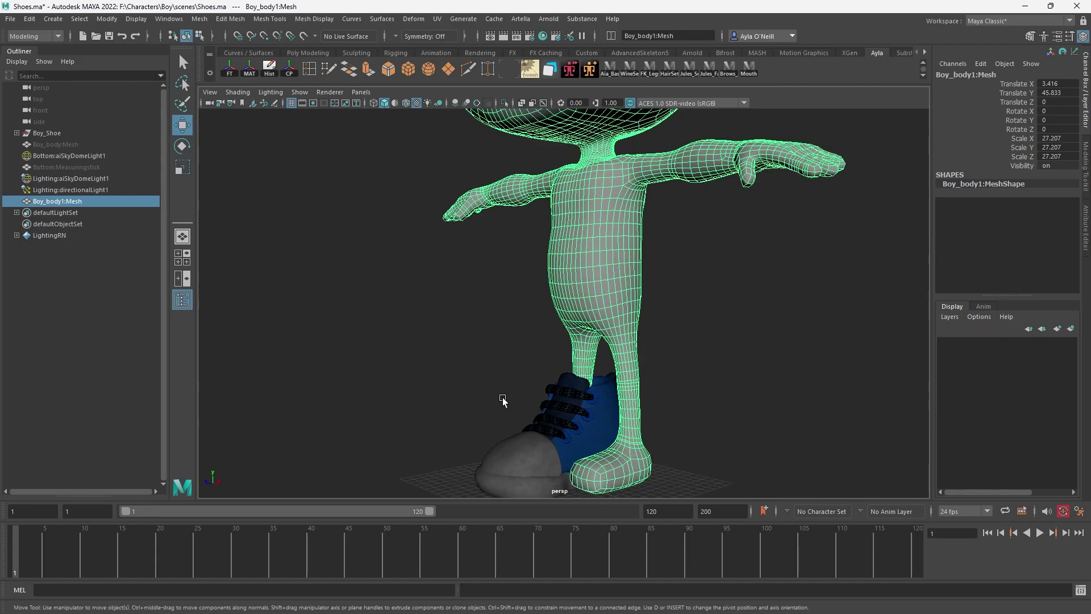
pyautogui.keyDown('alt'); pyautogui.moveTo(486, 436); pyautogui.dragTo(536, 313, button='middle'); pyautogui.keyUp('alt')
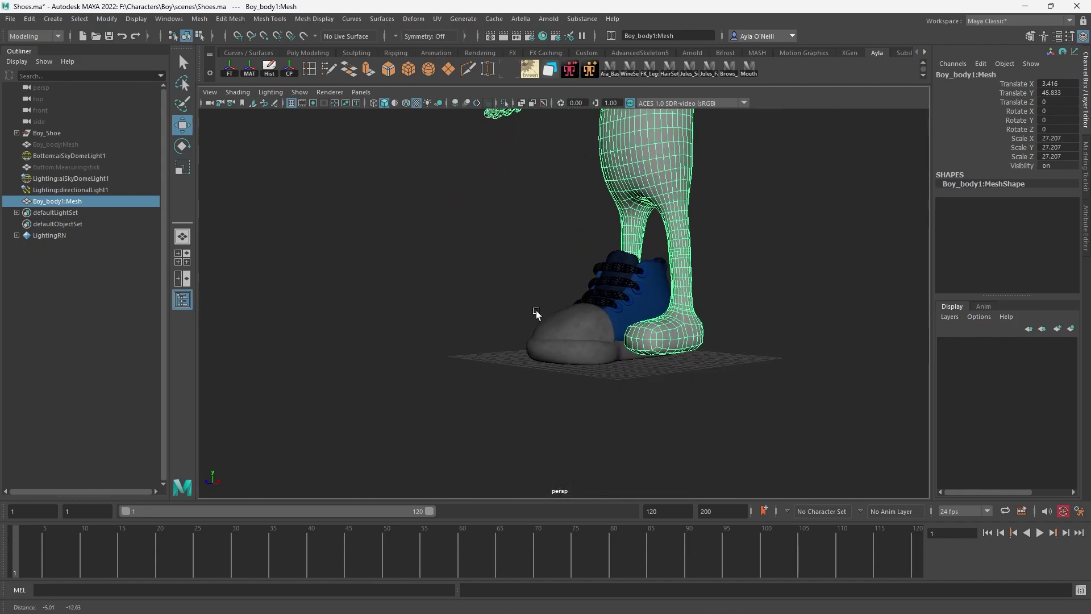
pyautogui.keyDown('alt'); pyautogui.moveTo(536, 312); pyautogui.dragTo(616, 441, button='right'); pyautogui.keyUp('alt')
pyautogui.keyDown('alt'); pyautogui.moveTo(587, 353); pyautogui.dragTo(526, 321); pyautogui.keyUp('alt')
pyautogui.keyDown('alt'); pyautogui.moveTo(527, 322); pyautogui.dragTo(477, 370, button='right'); pyautogui.keyUp('alt')
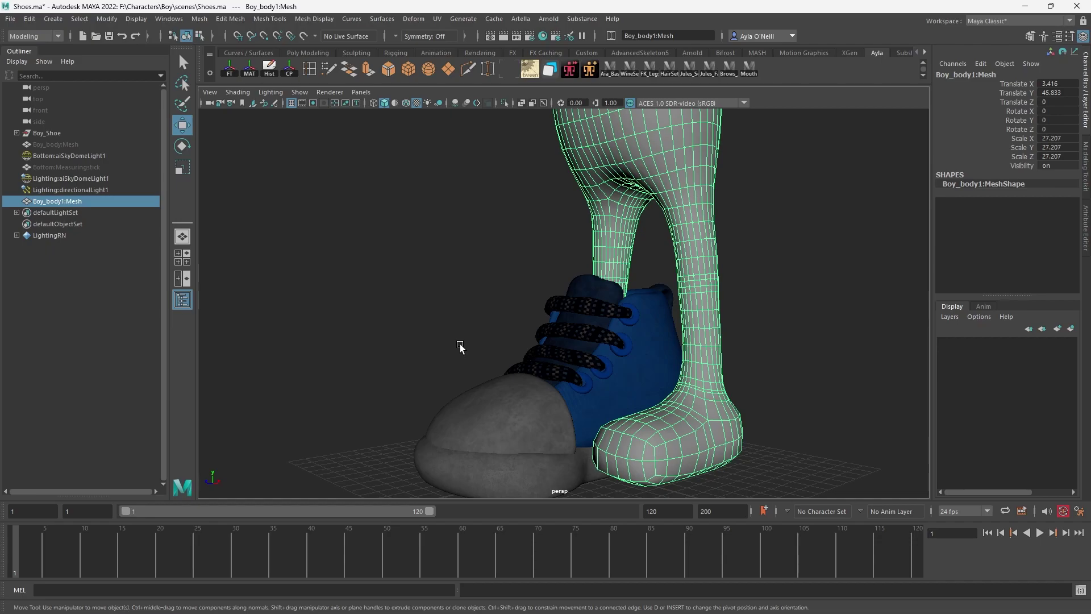
pyautogui.click(507, 226)
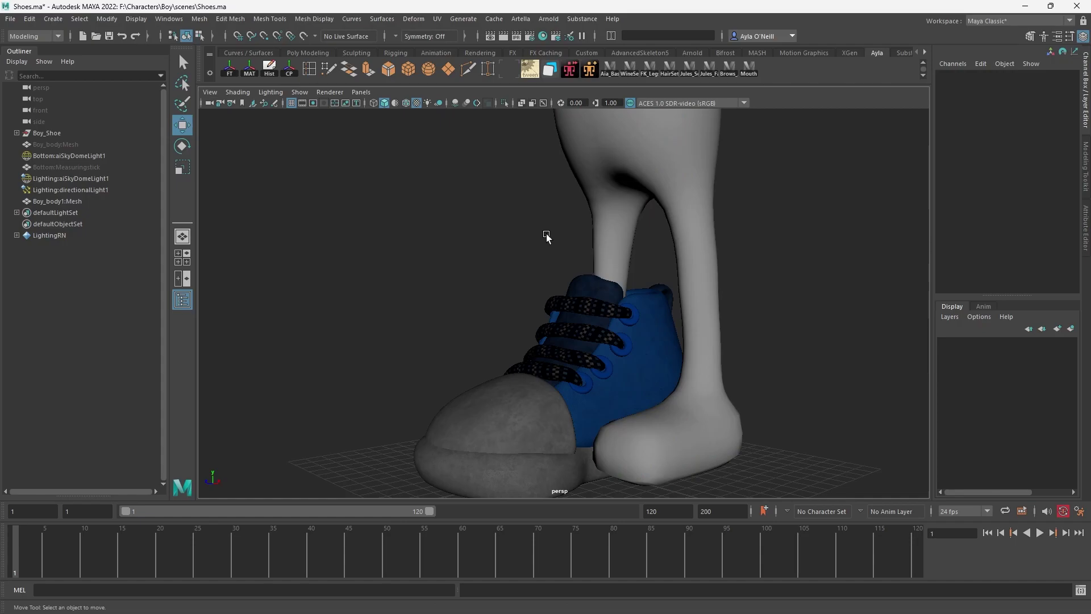